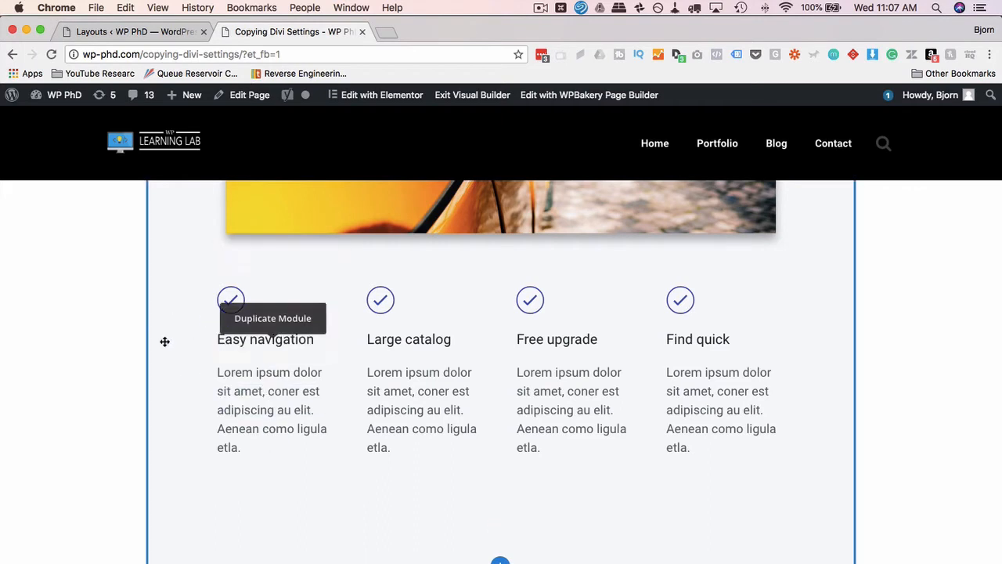
Open the Text design settings of the "Easy navigation" text module, moving the settings window clear of the heading.
{"action": "left_click", "coordinate": [257, 343]}
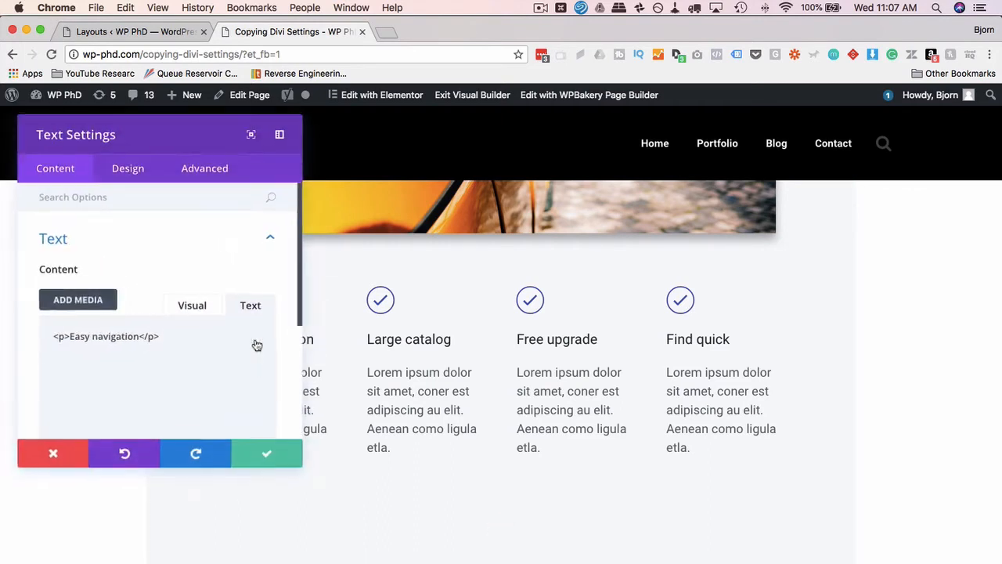
{"action": "left_click_drag", "start_coordinate": [173, 144], "coordinate": [828, 147]}
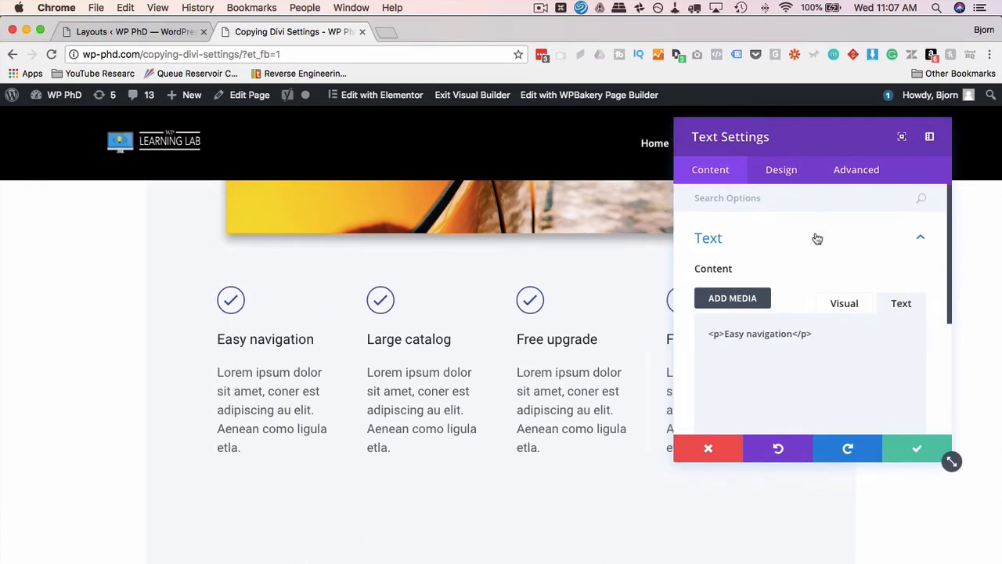
{"action": "left_click", "coordinate": [787, 169]}
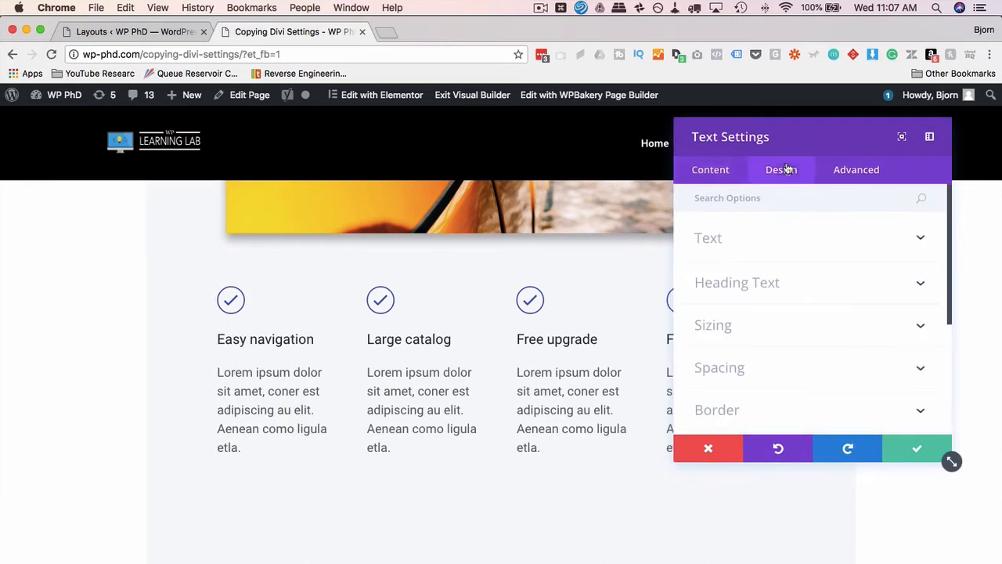
{"action": "left_click", "coordinate": [895, 246]}
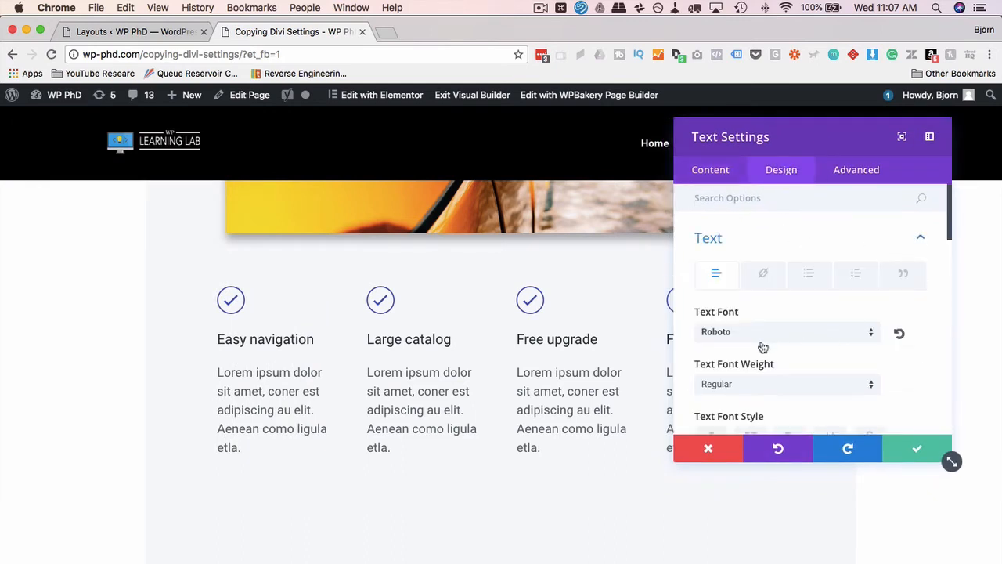
Set the text font of the "Easy navigation" heading to Alike Angular.
{"action": "left_click", "coordinate": [814, 345]}
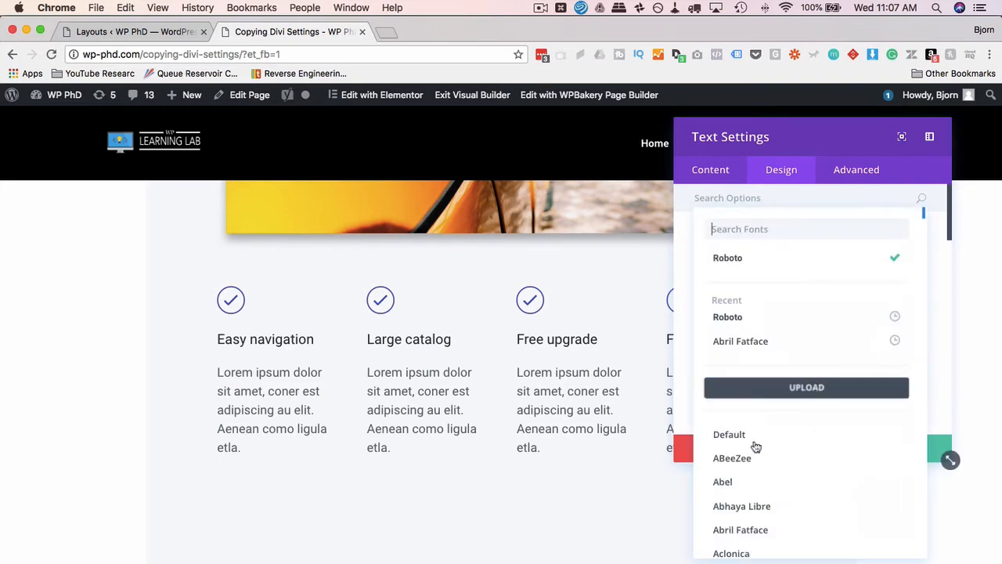
{"action": "scroll", "coordinate": [756, 446], "scroll_direction": "down", "scroll_amount": 7}
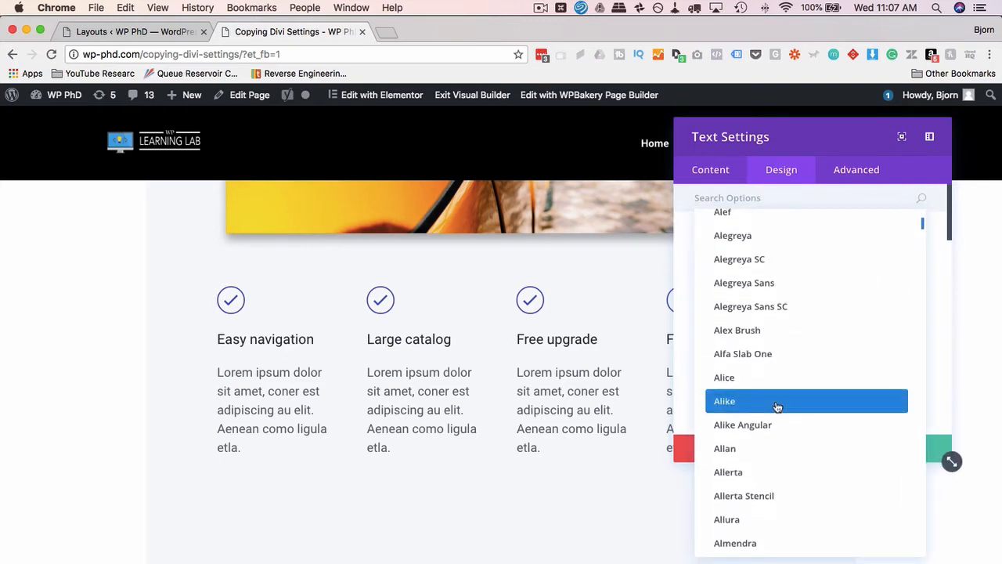
{"action": "scroll", "coordinate": [775, 407], "scroll_direction": "down", "scroll_amount": 1}
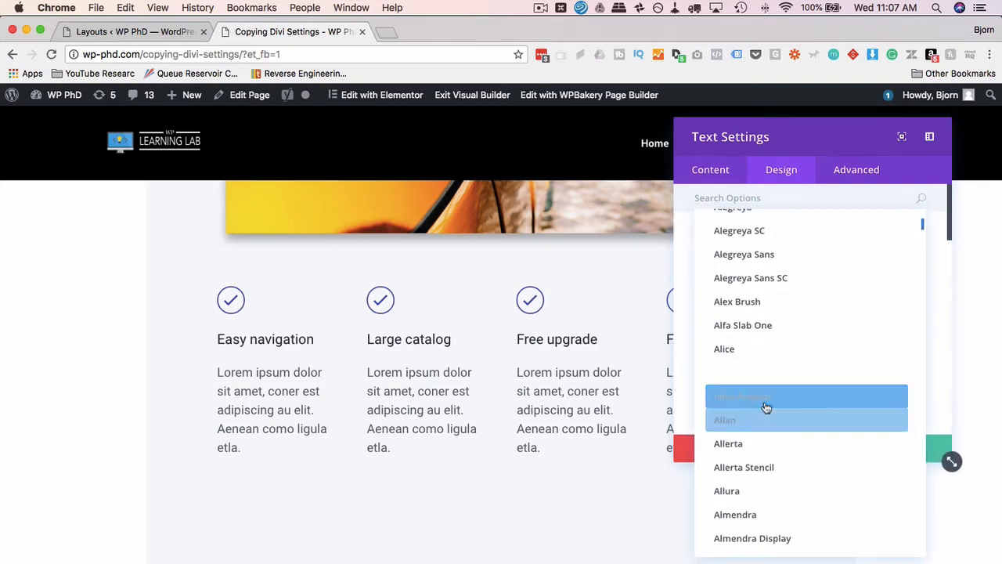
{"action": "left_click", "coordinate": [766, 398]}
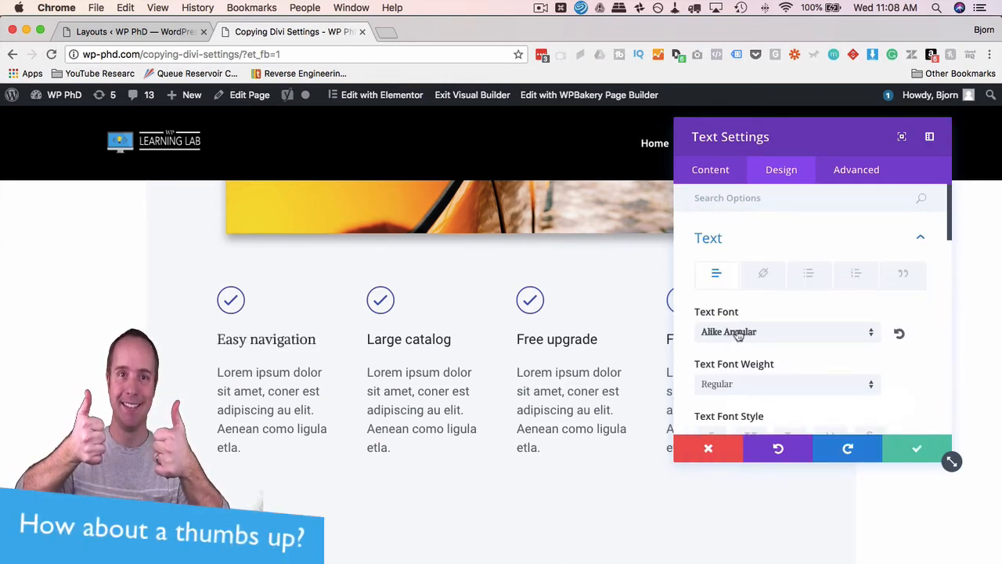
Set the text font of the "Easy navigation" heading to Abril Fatface.
{"action": "left_click", "coordinate": [830, 335]}
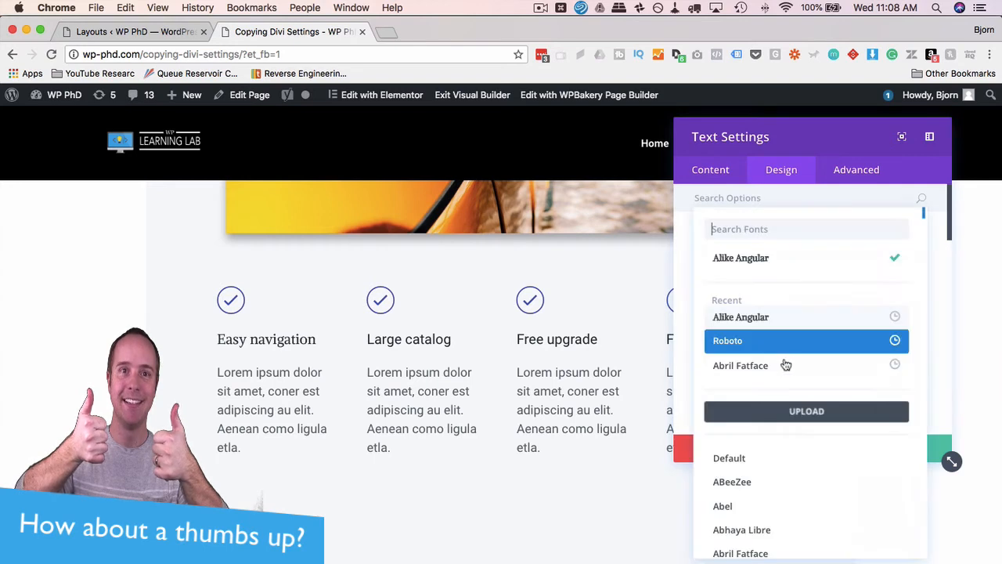
{"action": "scroll", "coordinate": [772, 383], "scroll_direction": "down", "scroll_amount": 5}
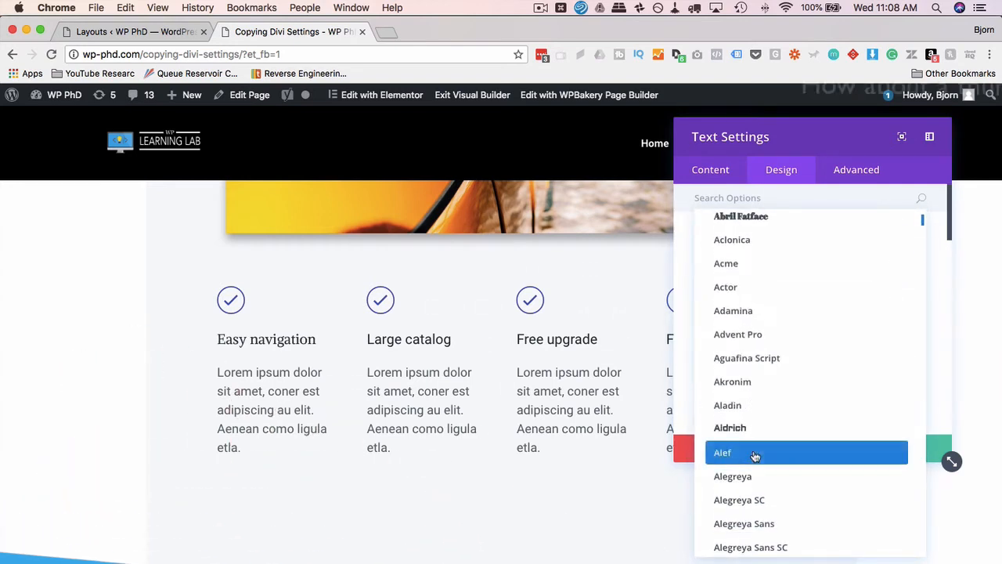
{"action": "left_click", "coordinate": [740, 313]}
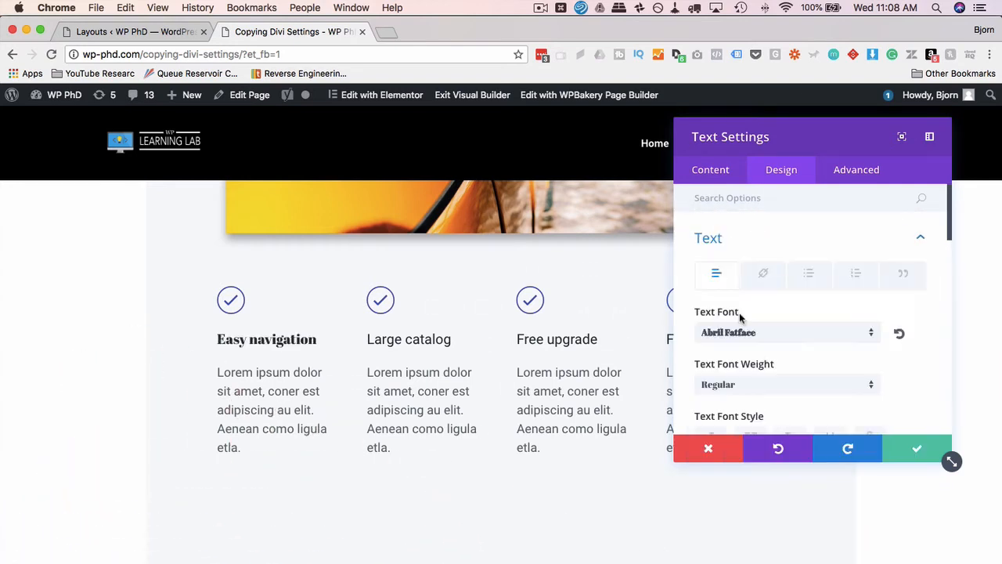
Set the "Easy navigation" text color to red #e02b20 and its size to 31px, and save the module settings.
{"action": "scroll", "coordinate": [901, 384], "scroll_direction": "down", "scroll_amount": 4}
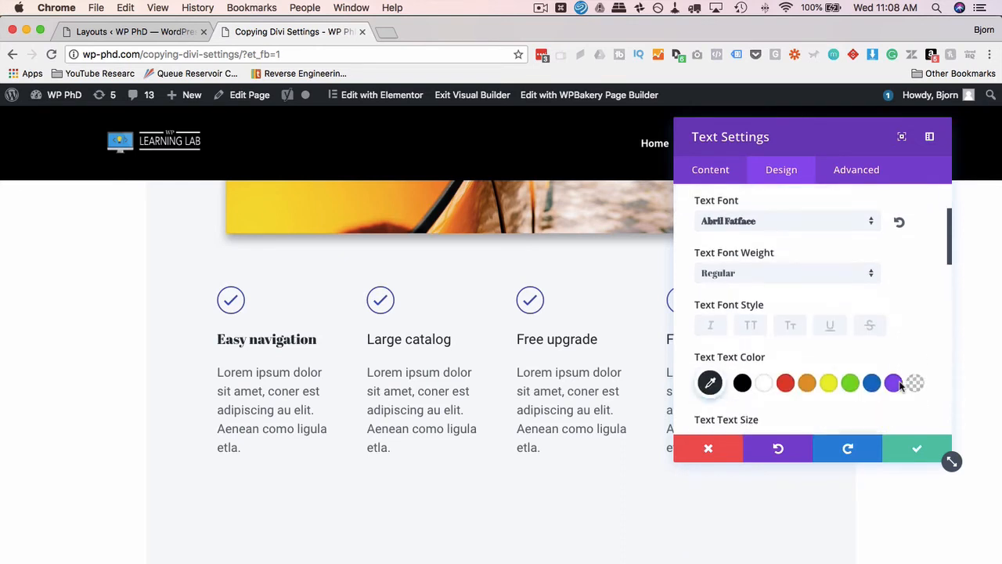
{"action": "left_click", "coordinate": [786, 320]}
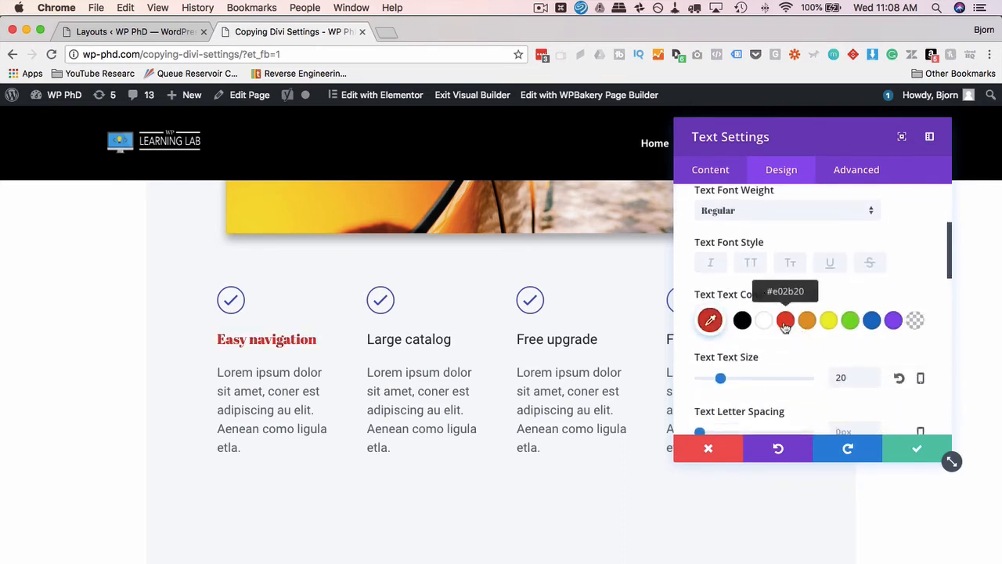
{"action": "scroll", "coordinate": [783, 349], "scroll_direction": "down", "scroll_amount": 1}
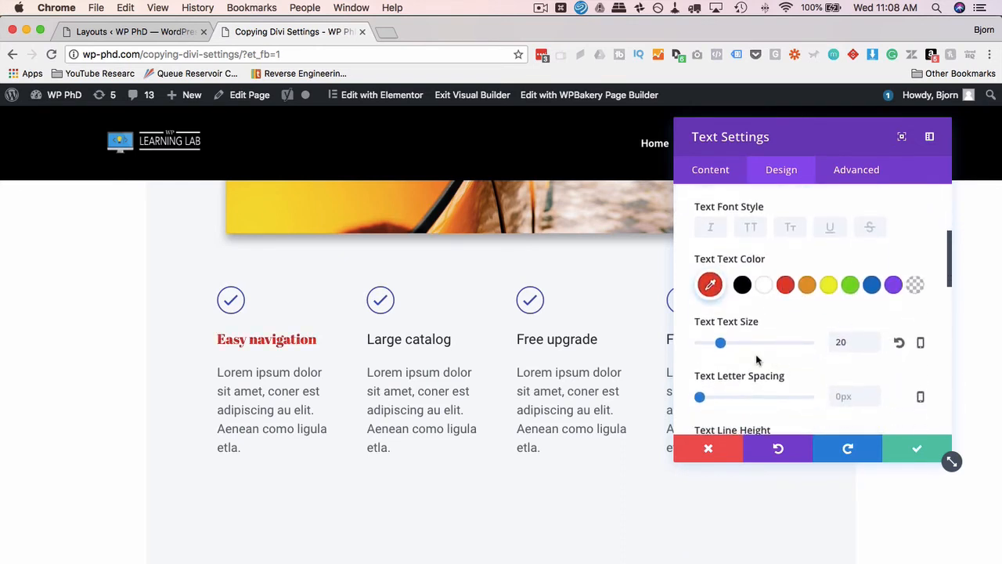
{"action": "mouse_move", "coordinate": [725, 349]}
{"action": "left_mouse_down"}
{"action": "mouse_move", "coordinate": [761, 347]}
{"action": "mouse_move", "coordinate": [731, 348]}
{"action": "left_mouse_up"}
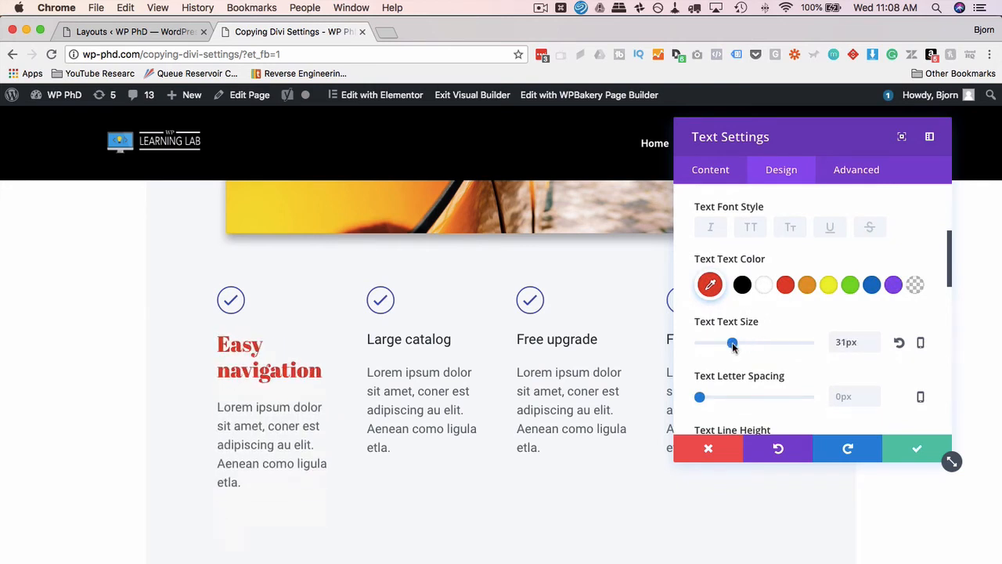
{"action": "left_click", "coordinate": [917, 453]}
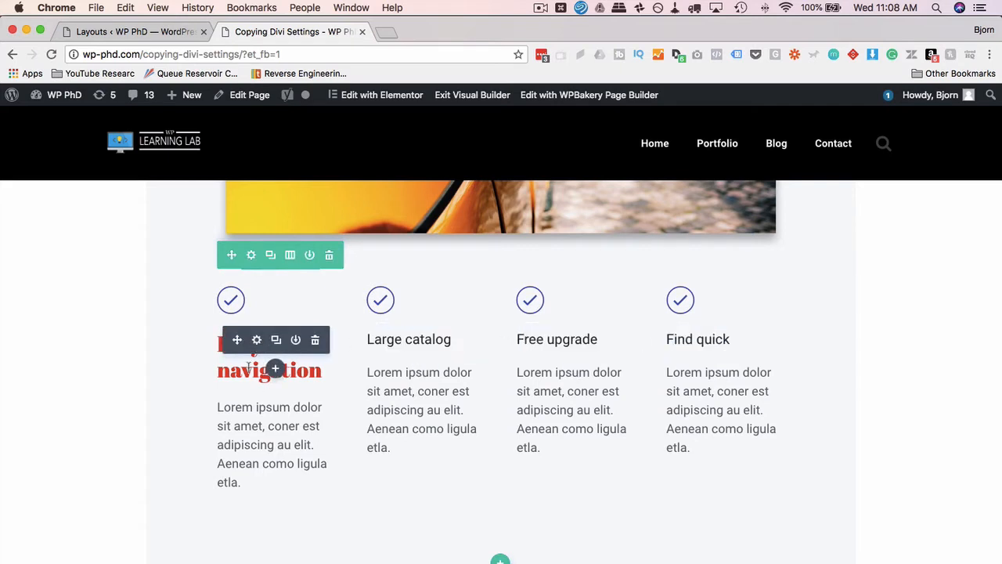
Copy the Text styles from the "Easy navigation" module's design settings and close the settings.
{"action": "left_click", "coordinate": [256, 342]}
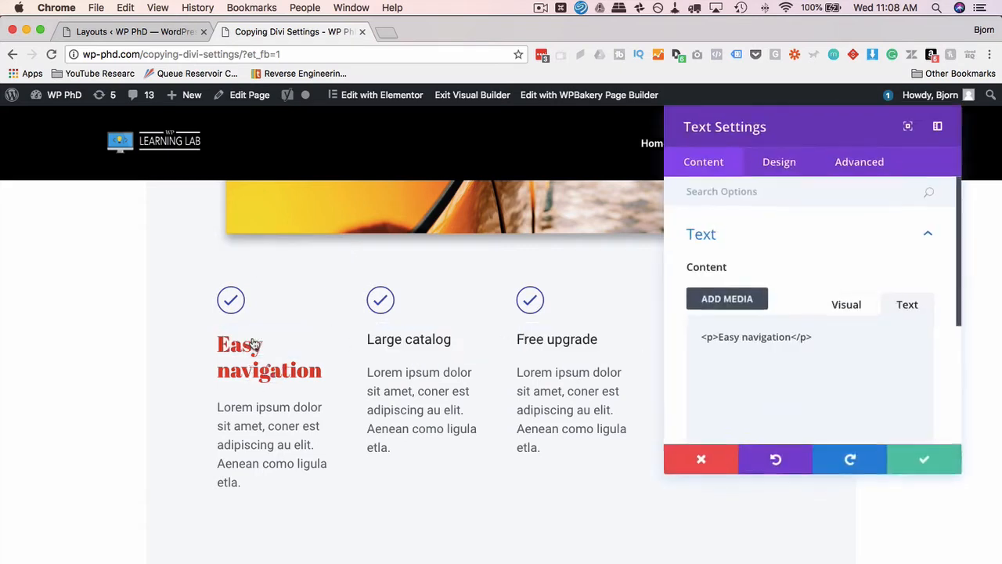
{"action": "left_click", "coordinate": [787, 174]}
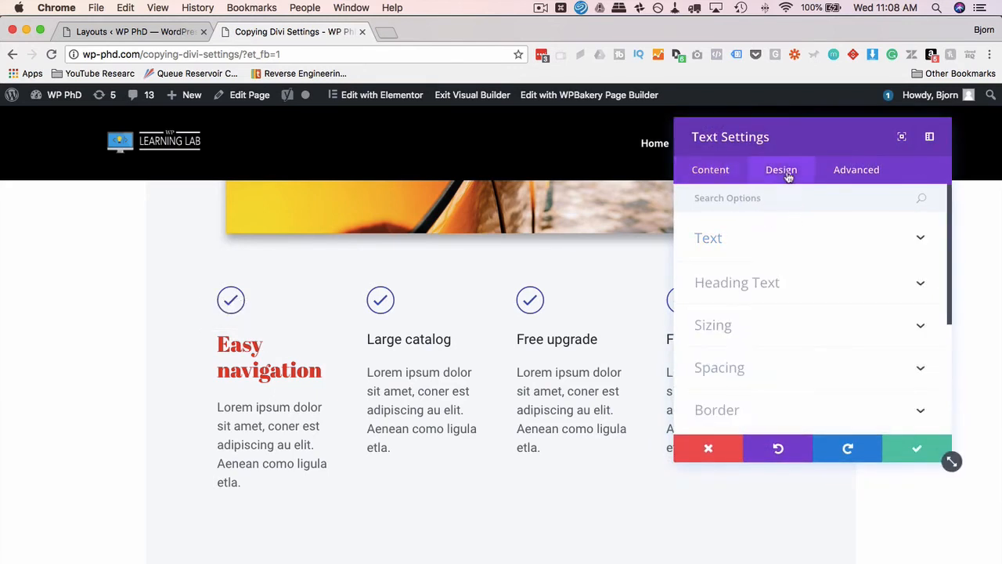
{"action": "right_click", "coordinate": [771, 248]}
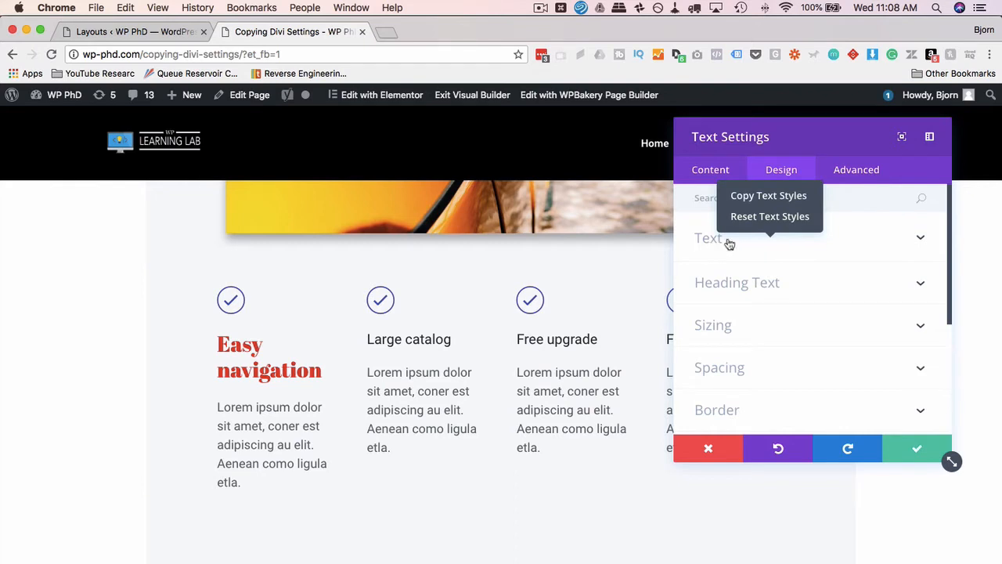
{"action": "left_click", "coordinate": [775, 196]}
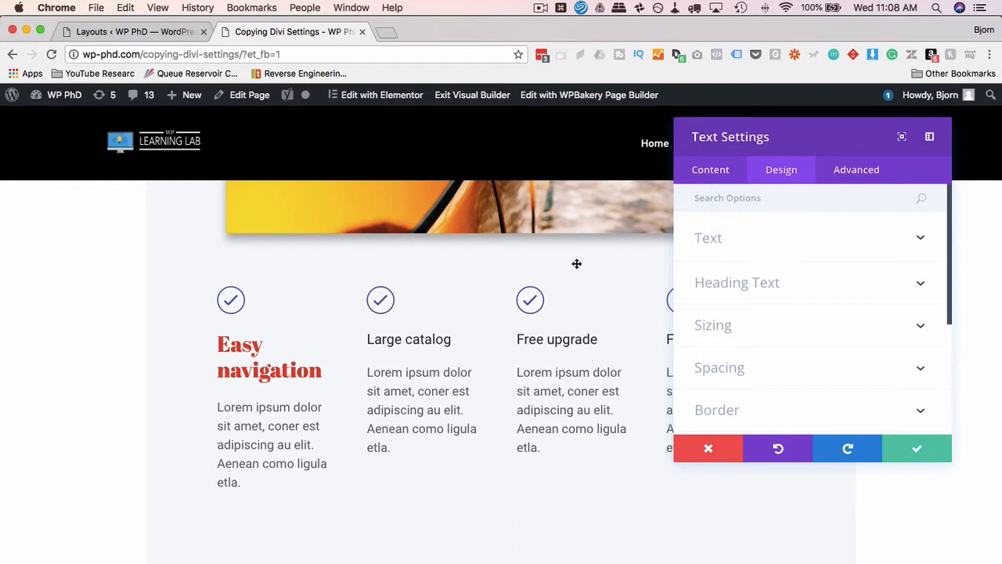
{"action": "key", "text": "Escape"}
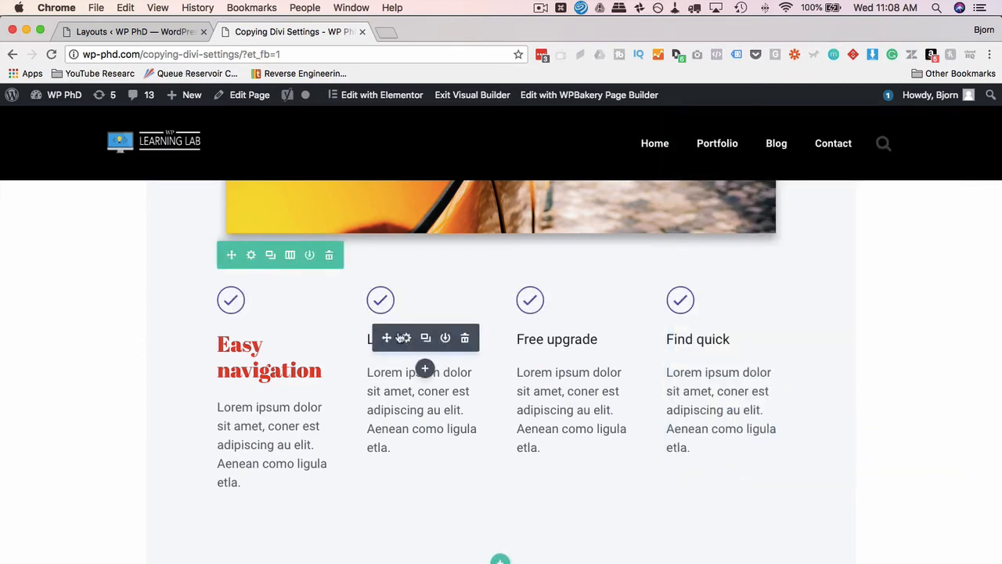
Paste the copied text styles onto the "Large catalog", "Free upgrade" and "Find quick" heading modules.
{"action": "right_click", "coordinate": [394, 329]}
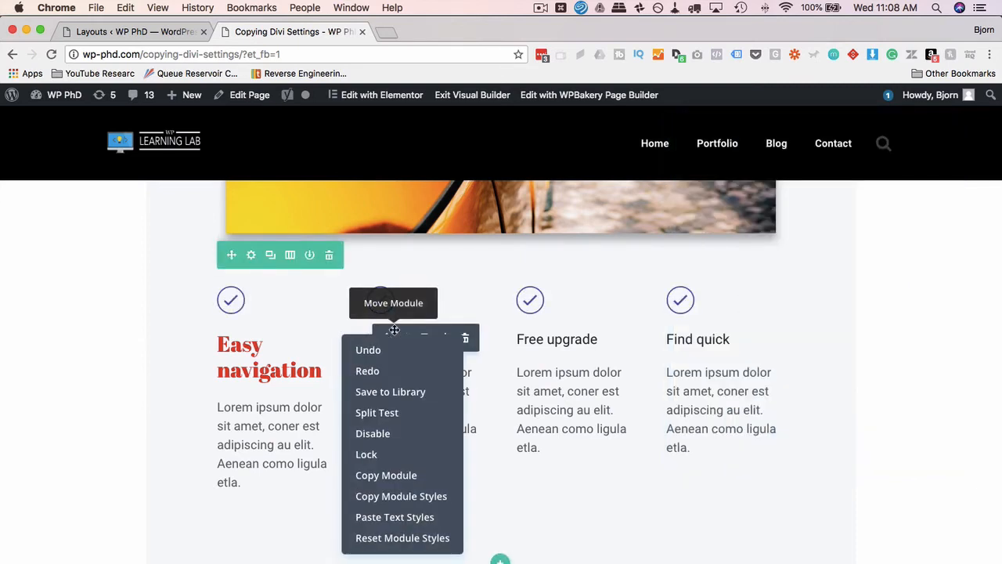
{"action": "left_click", "coordinate": [398, 516]}
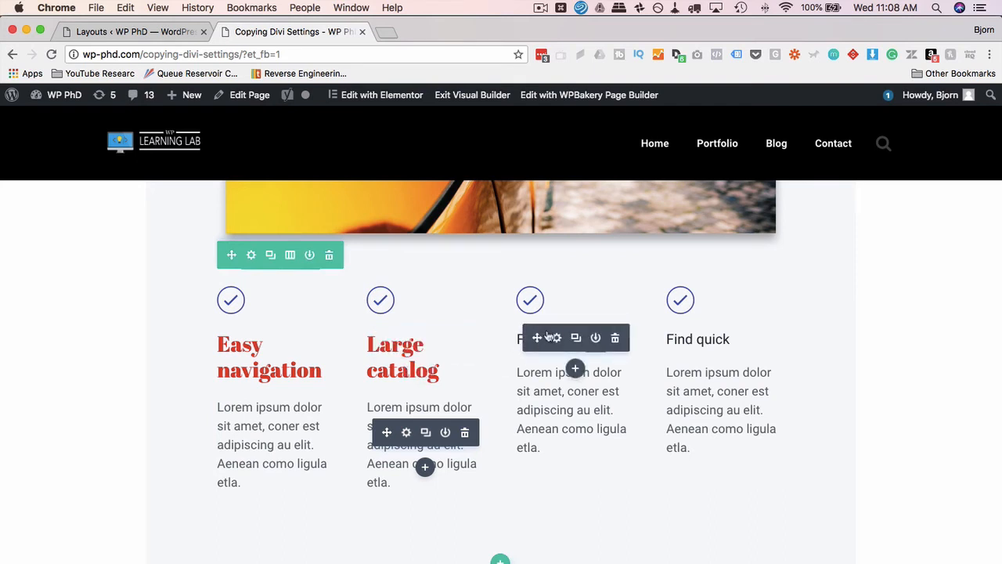
{"action": "right_click", "coordinate": [548, 337]}
{"action": "left_click", "coordinate": [577, 518]}
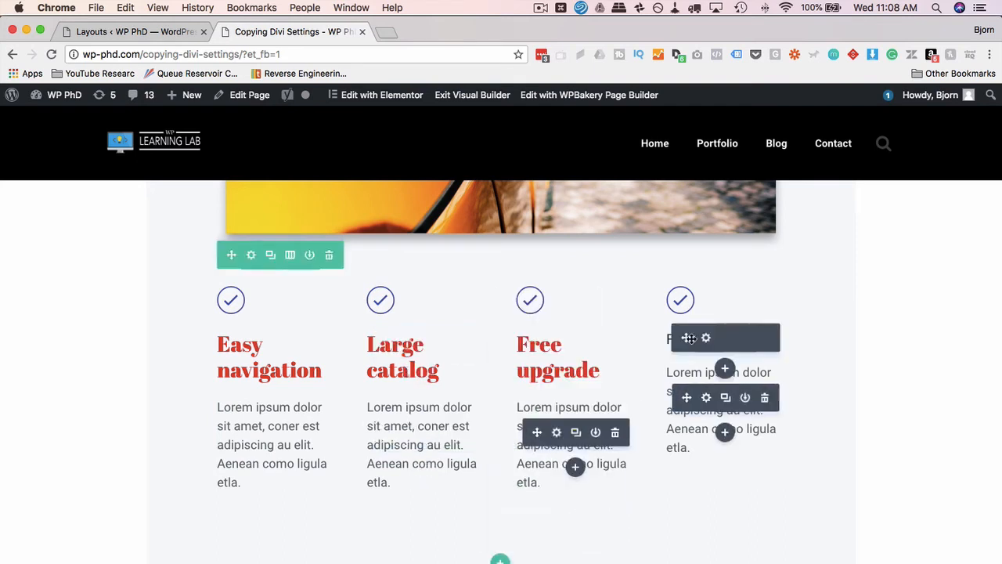
{"action": "right_click", "coordinate": [695, 332]}
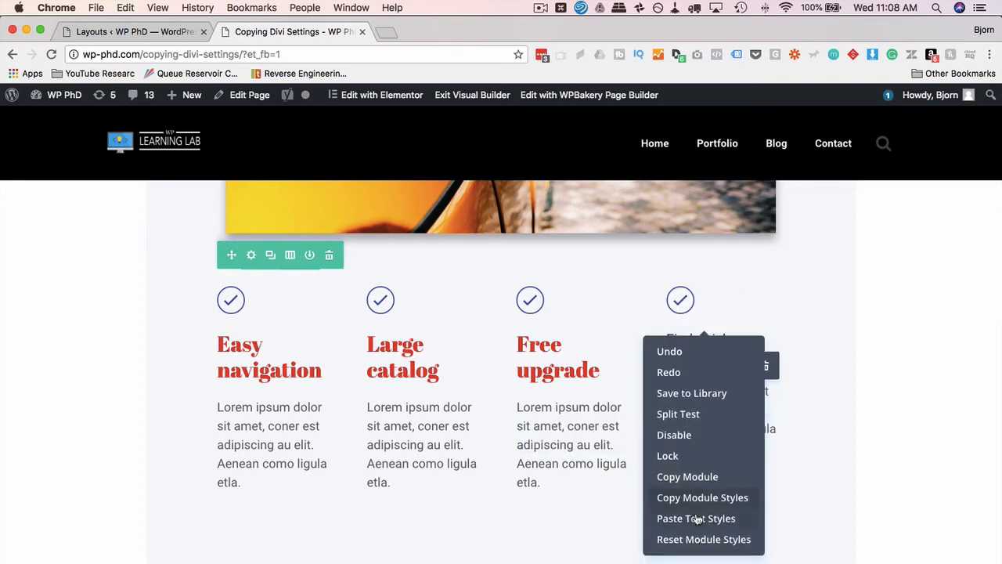
{"action": "left_click", "coordinate": [658, 518]}
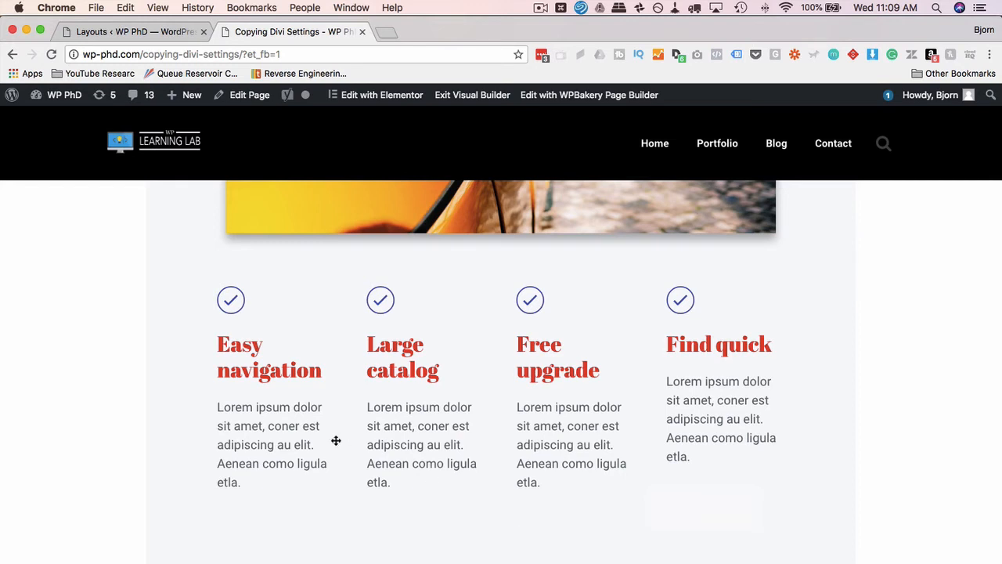
Examine the design option groups available for the paragraph module under "Easy navigation", and close its settings.
{"action": "mouse_move", "coordinate": [249, 374]}
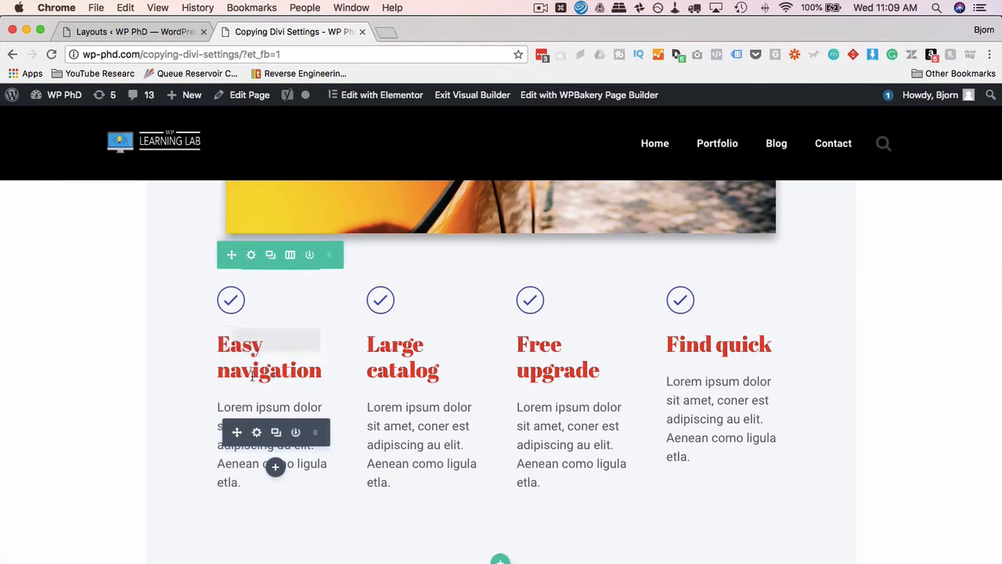
{"action": "left_click", "coordinate": [255, 433]}
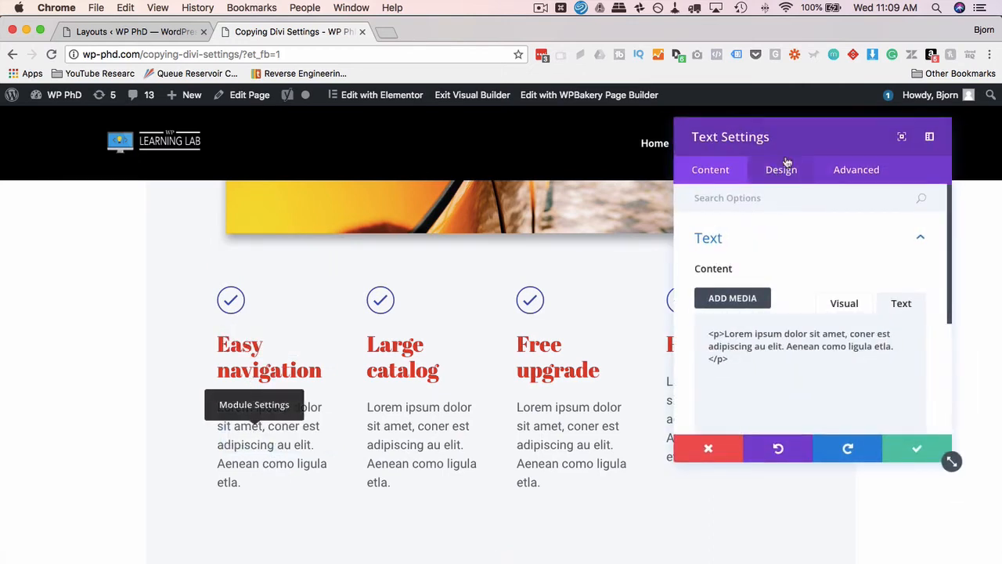
{"action": "left_click", "coordinate": [781, 169]}
{"action": "scroll", "coordinate": [770, 249], "scroll_direction": "down", "scroll_amount": 1}
{"action": "scroll", "coordinate": [770, 249], "scroll_direction": "down", "scroll_amount": 2}
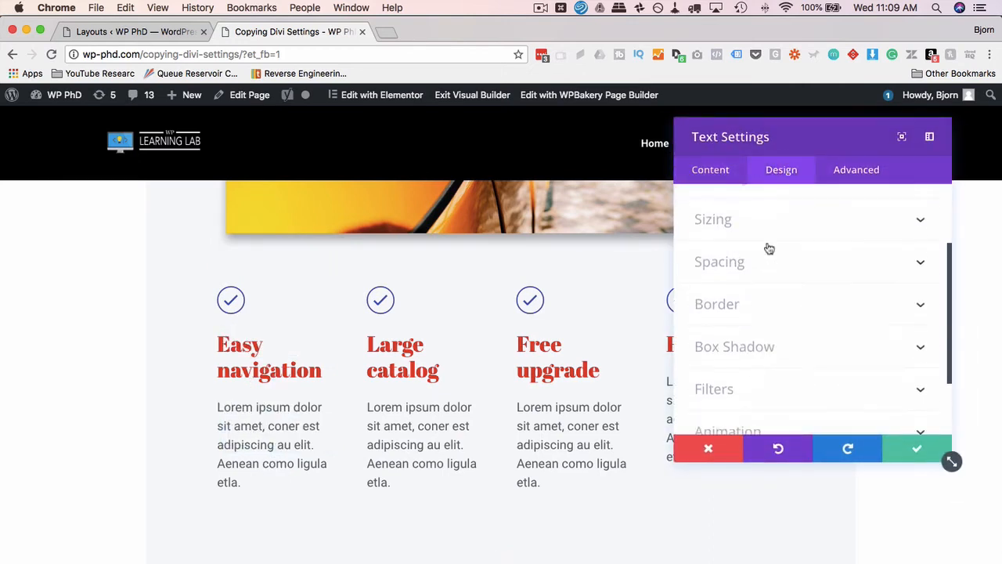
{"action": "scroll", "coordinate": [788, 320], "scroll_direction": "down", "scroll_amount": 2}
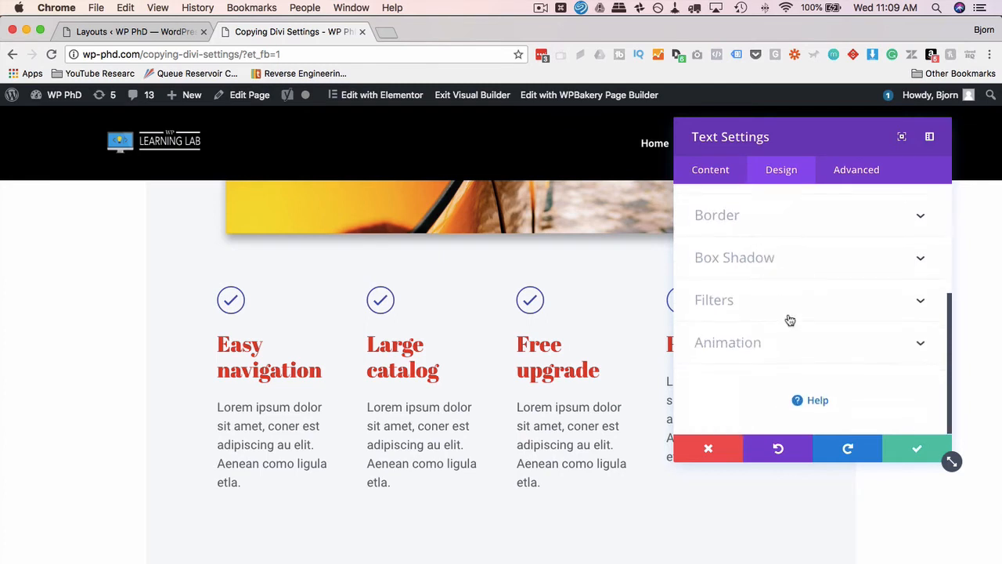
{"action": "scroll", "coordinate": [790, 321], "scroll_direction": "up", "scroll_amount": 2}
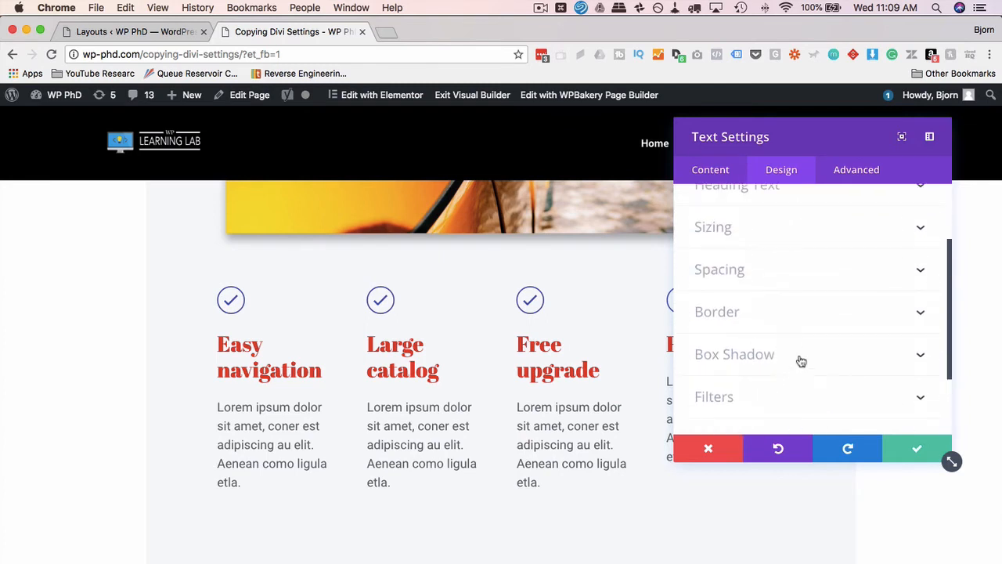
{"action": "scroll", "coordinate": [799, 360], "scroll_direction": "up", "scroll_amount": 1}
{"action": "scroll", "coordinate": [803, 290], "scroll_direction": "up", "scroll_amount": 3}
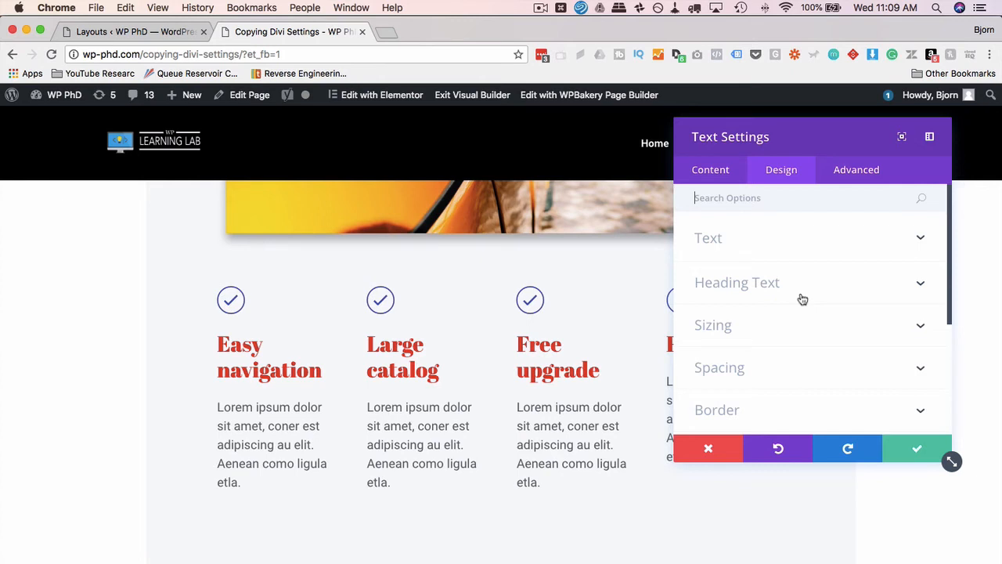
{"action": "key", "text": "Escape"}
Examine the style options offered for the Spacing group in the design settings of the paragraph module under "Easy navigation", and close the settings.
{"action": "right_click", "coordinate": [247, 429]}
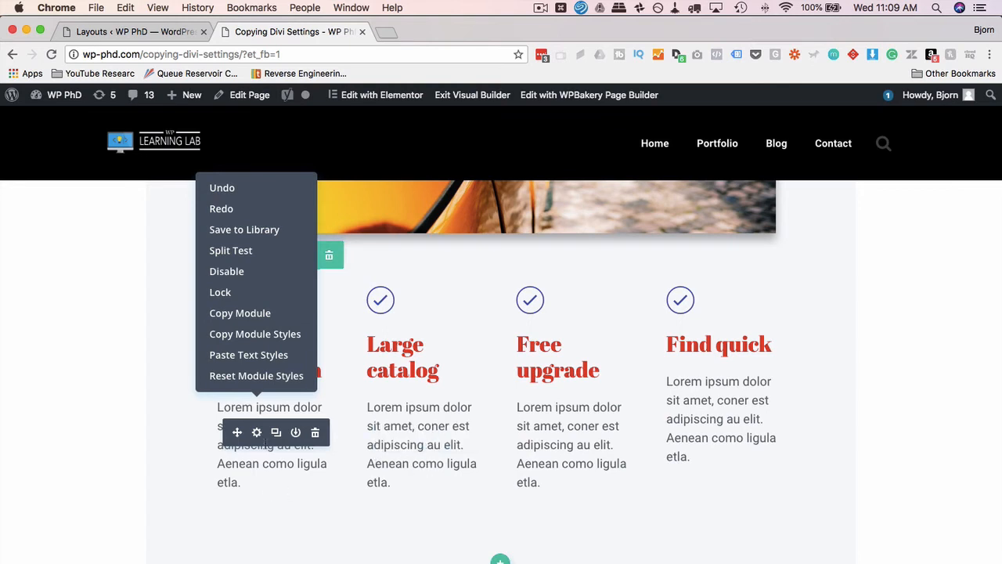
{"action": "left_click", "coordinate": [256, 432]}
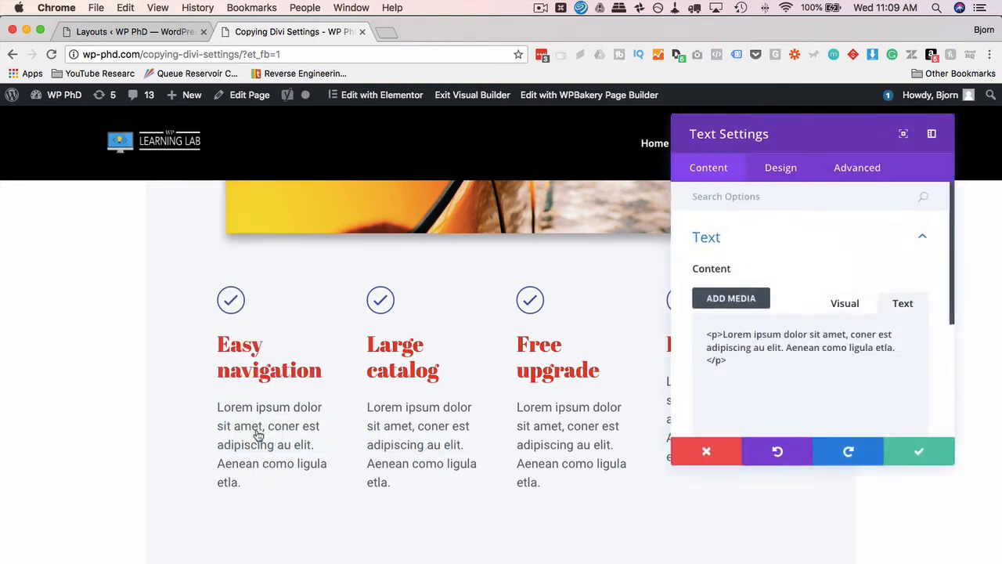
{"action": "left_click", "coordinate": [782, 169]}
{"action": "scroll", "coordinate": [830, 340], "scroll_direction": "down", "scroll_amount": 3}
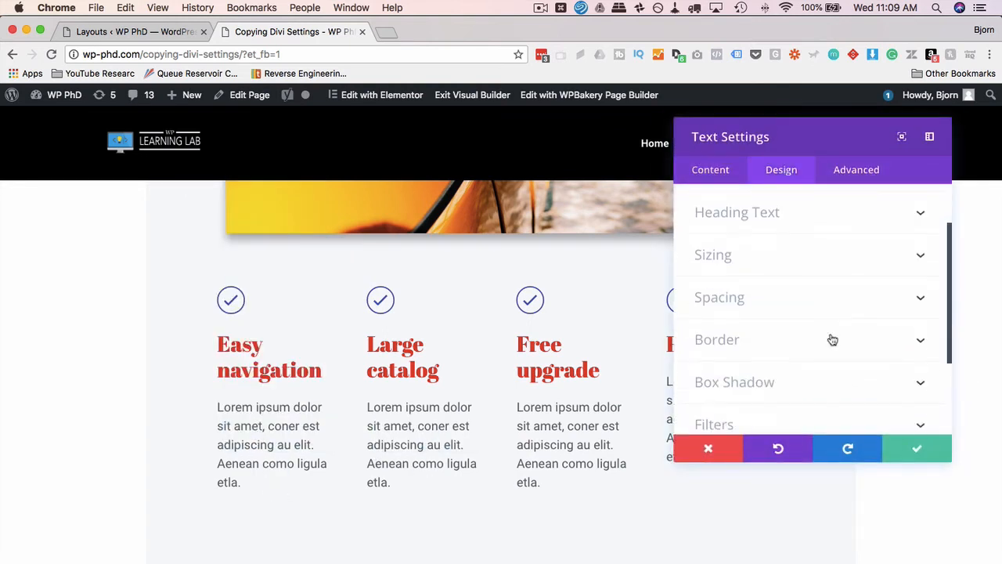
{"action": "right_click", "coordinate": [782, 300]}
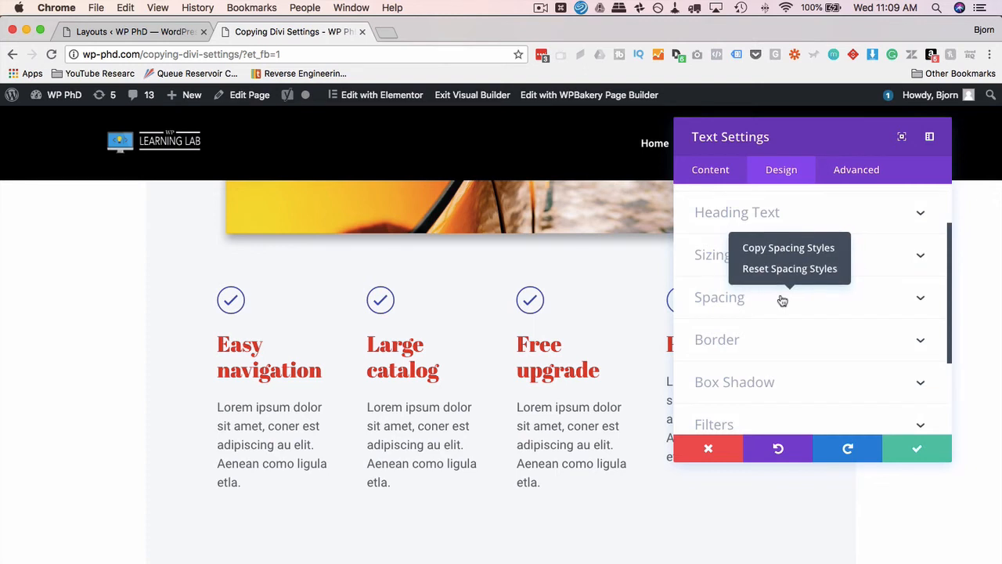
{"action": "left_click", "coordinate": [791, 257]}
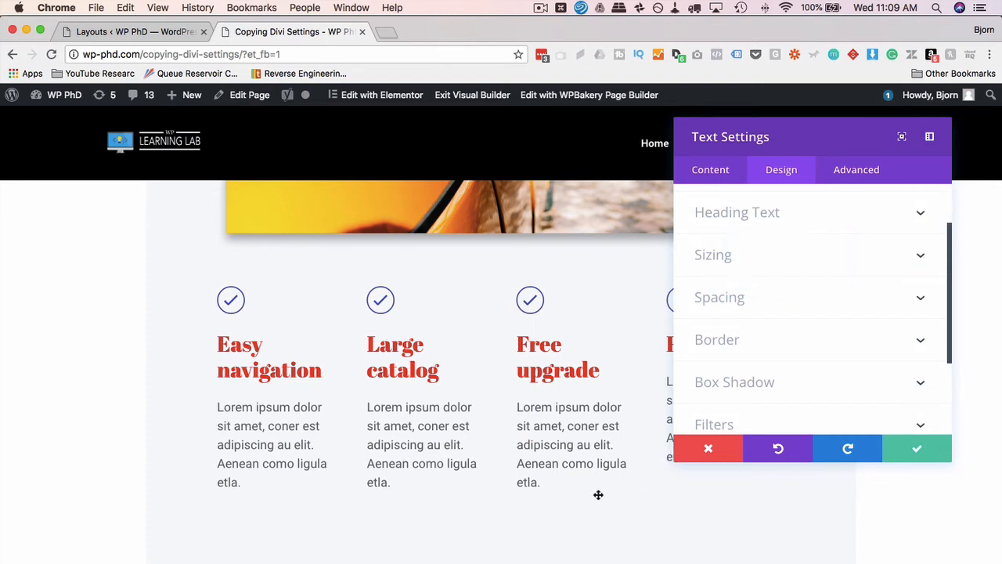
{"action": "left_click", "coordinate": [712, 452]}
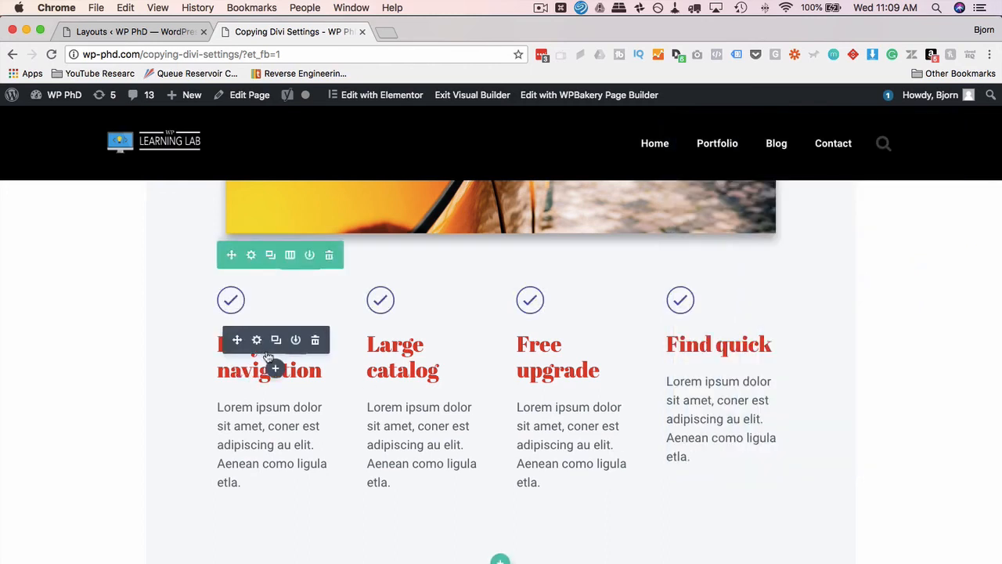
Paste the copied text styles onto the paragraph module under the "Large catalog" heading and review the section.
{"action": "right_click", "coordinate": [267, 354]}
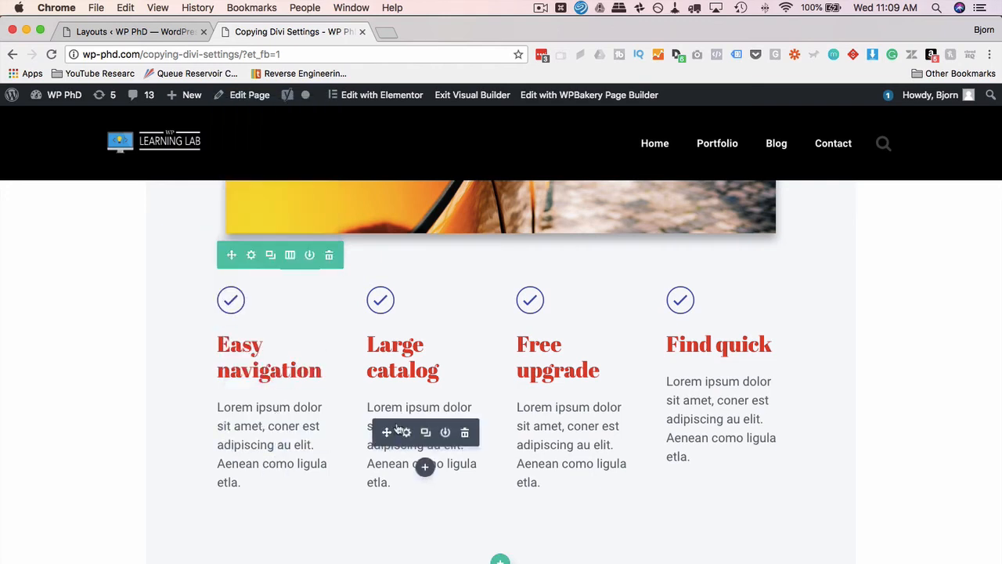
{"action": "right_click", "coordinate": [398, 429]}
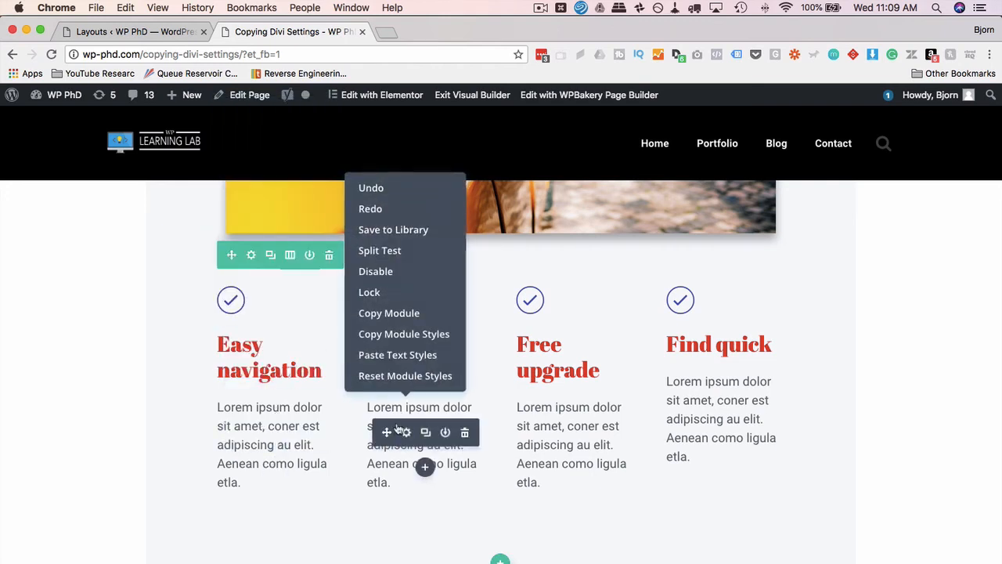
{"action": "left_click", "coordinate": [409, 354]}
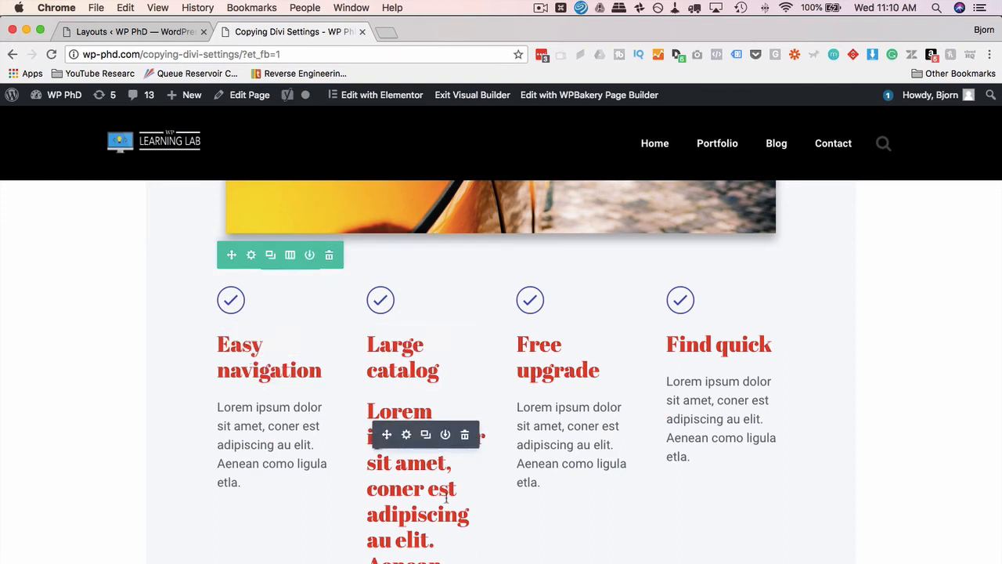
{"action": "scroll", "coordinate": [268, 485], "scroll_direction": "down", "scroll_amount": 4}
{"action": "scroll", "coordinate": [268, 485], "scroll_direction": "down", "scroll_amount": 5}
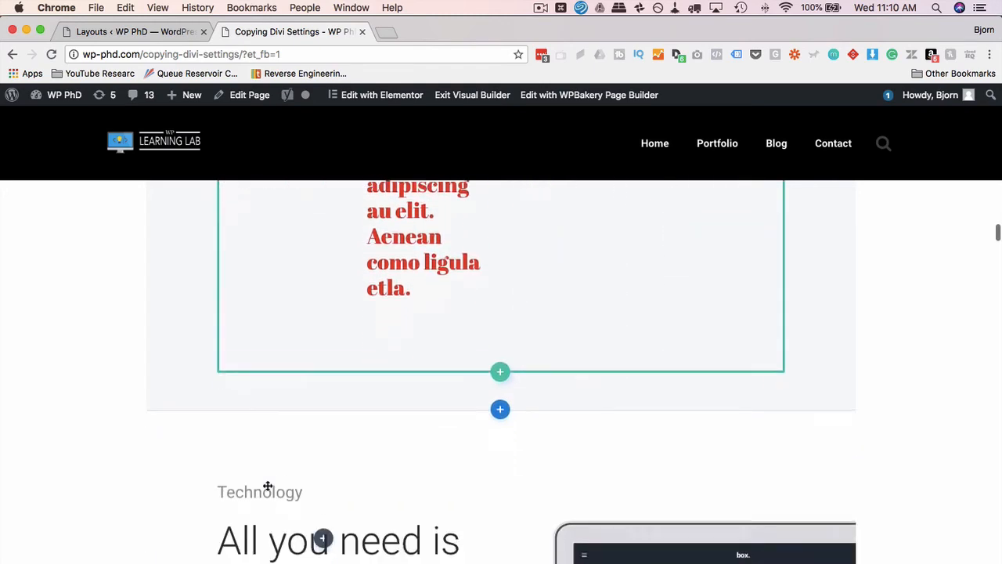
{"action": "scroll", "coordinate": [268, 485], "scroll_direction": "up", "scroll_amount": 8}
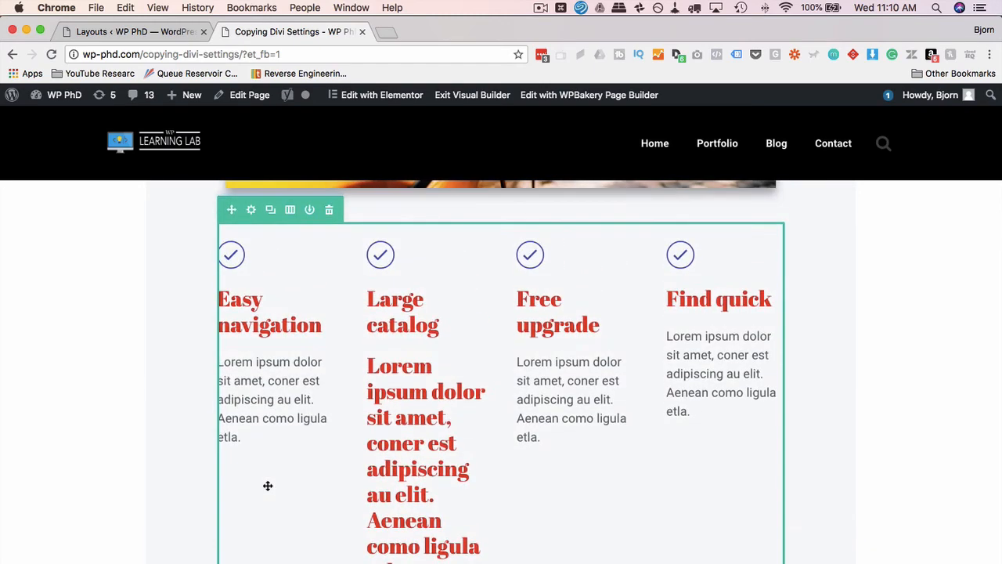